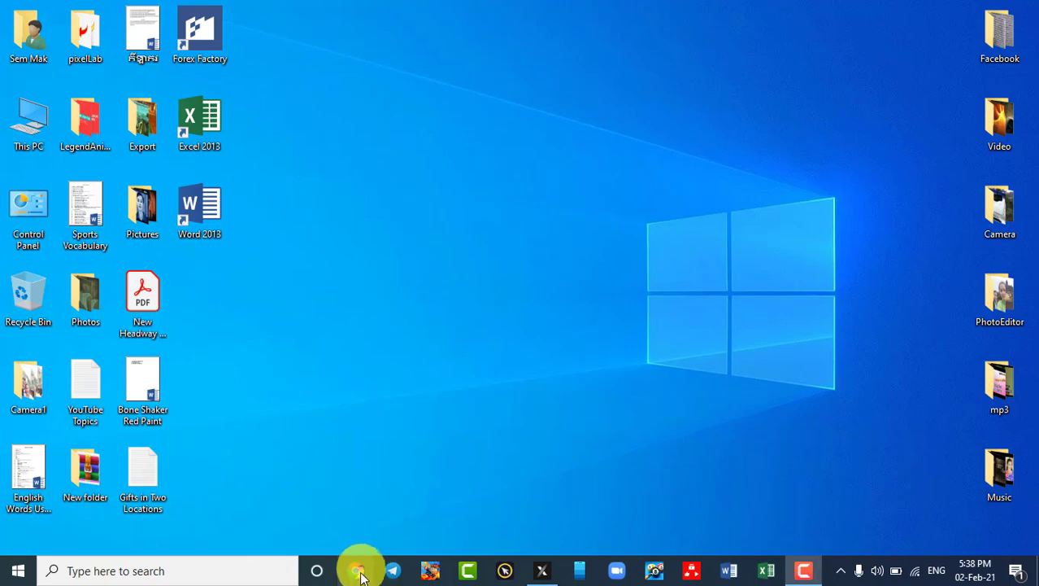
Open YouTube in Chrome and go to the channel's YouTube Studio dashboard.
{"action": "left_click", "coordinate": [360, 572]}
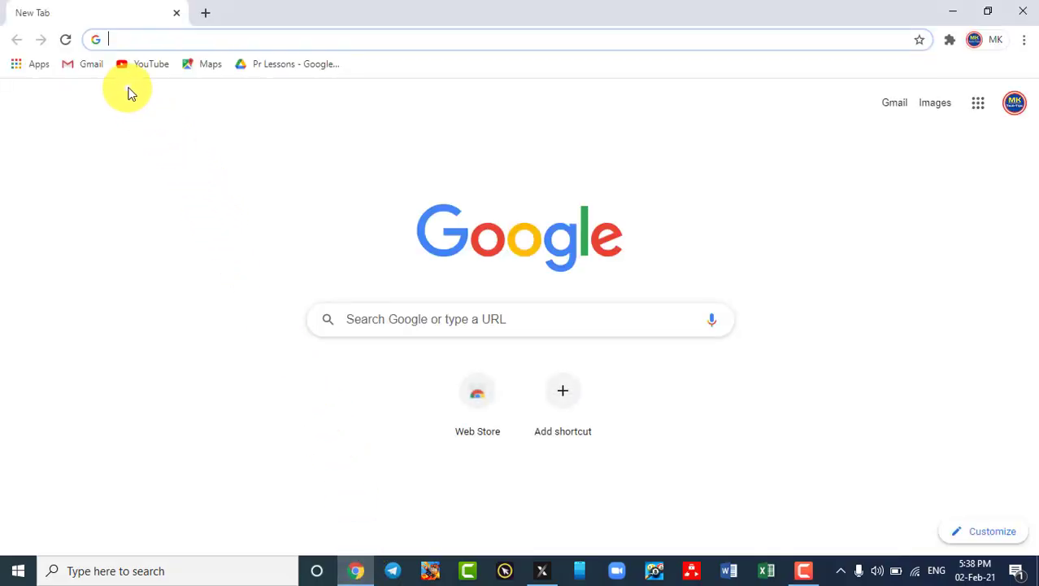
{"action": "left_click", "coordinate": [149, 68]}
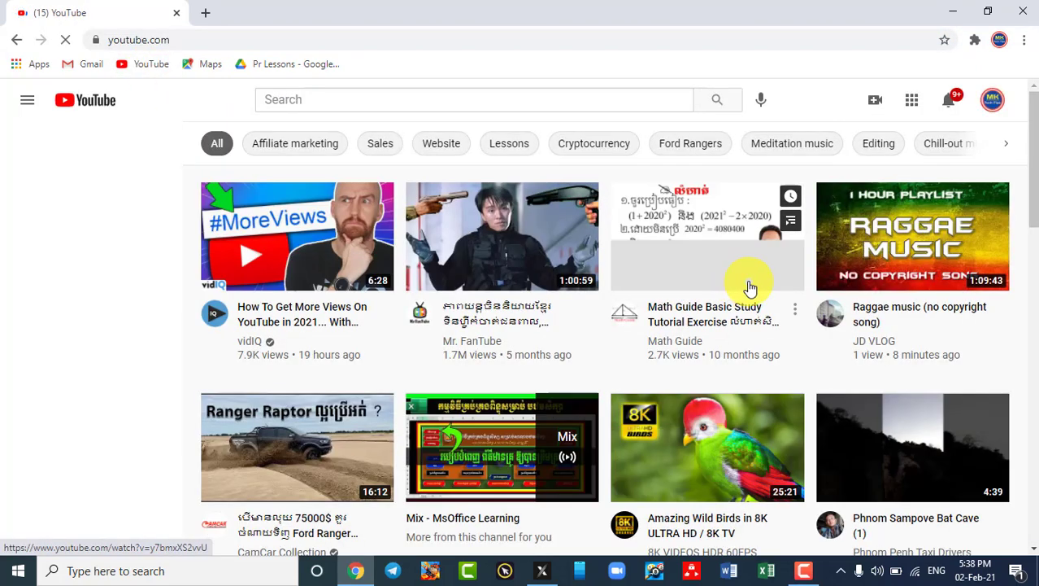
{"action": "left_click", "coordinate": [993, 102]}
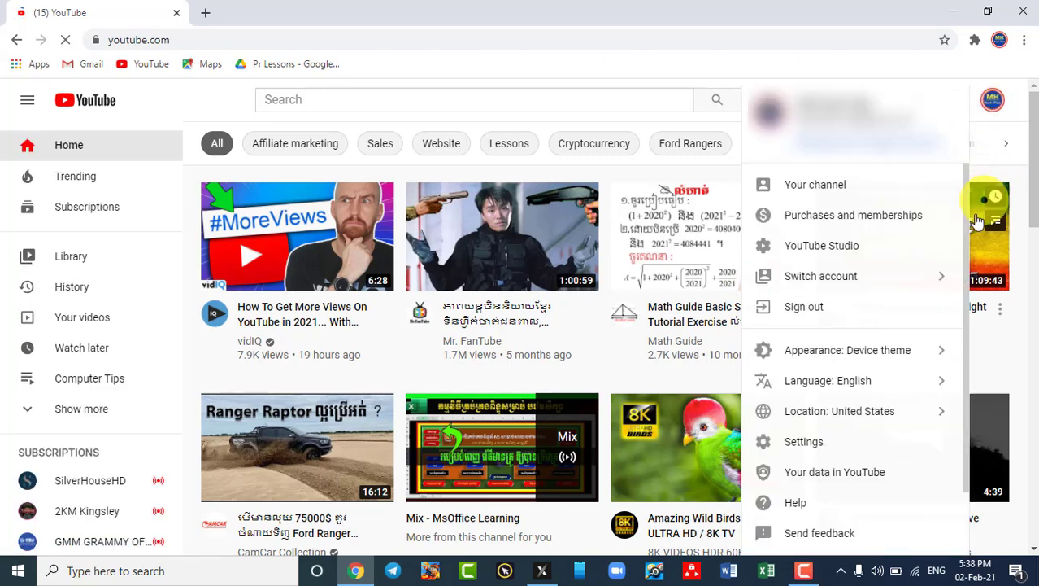
{"action": "left_click", "coordinate": [864, 252]}
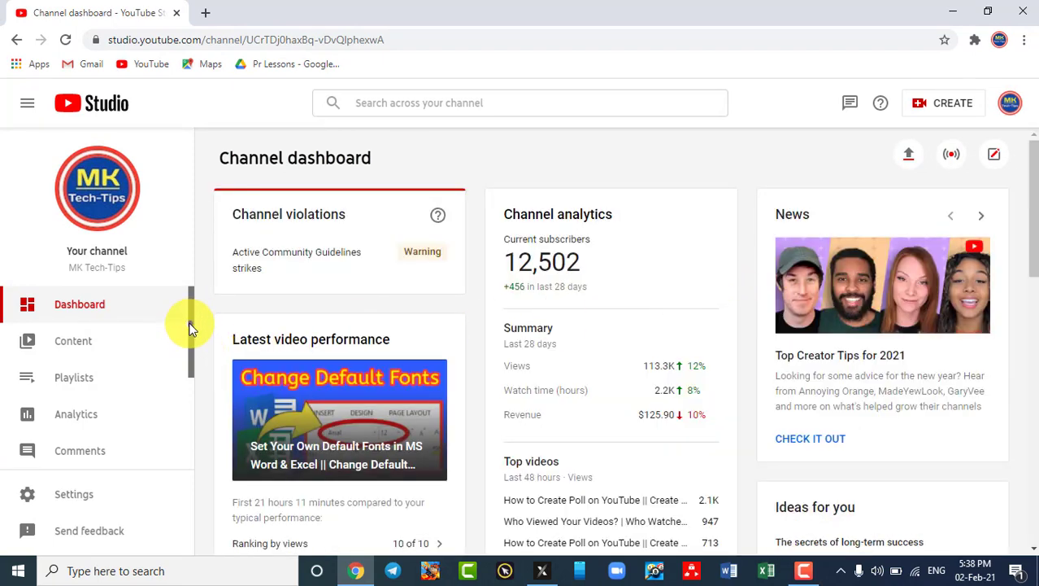
Open the channel's Copyright page and review the matching video listed there.
{"action": "left_click_drag", "start_coordinate": [191, 324], "coordinate": [189, 405]}
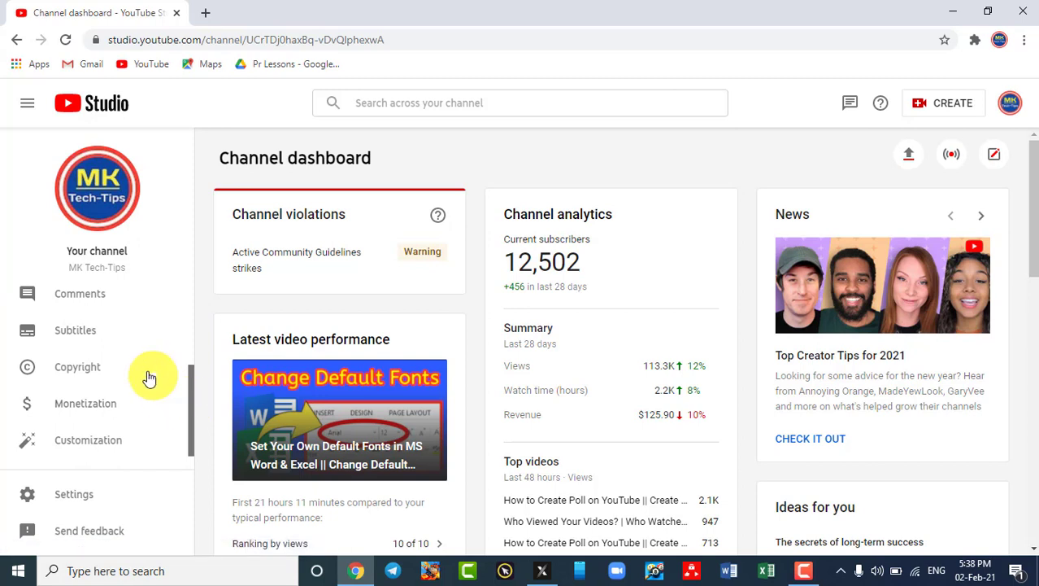
{"action": "left_click", "coordinate": [101, 375]}
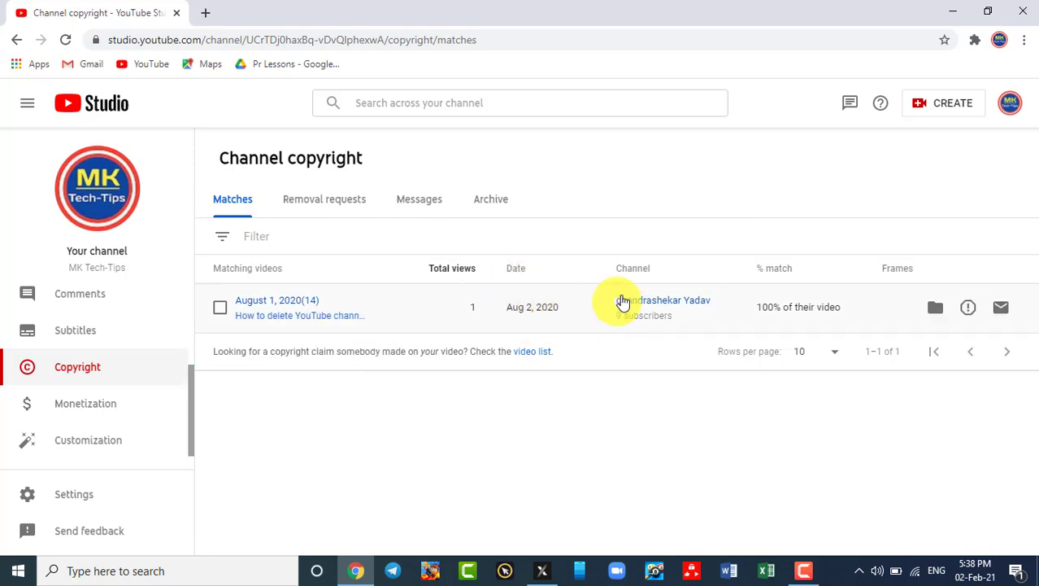
{"action": "mouse_move", "coordinate": [623, 317]}
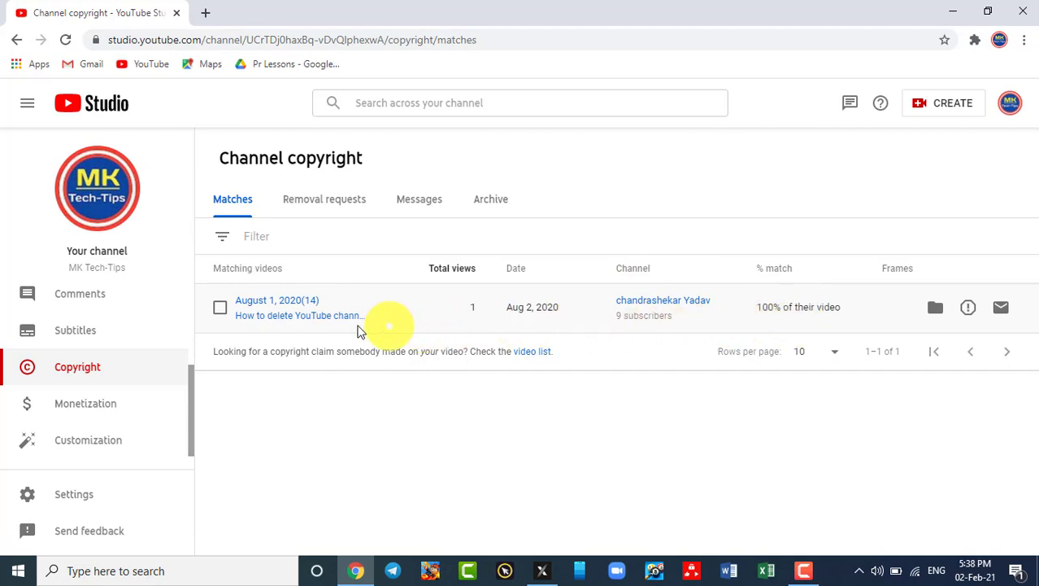
Review the channel's past copyright removal requests and their request statuses.
{"action": "left_click", "coordinate": [307, 207]}
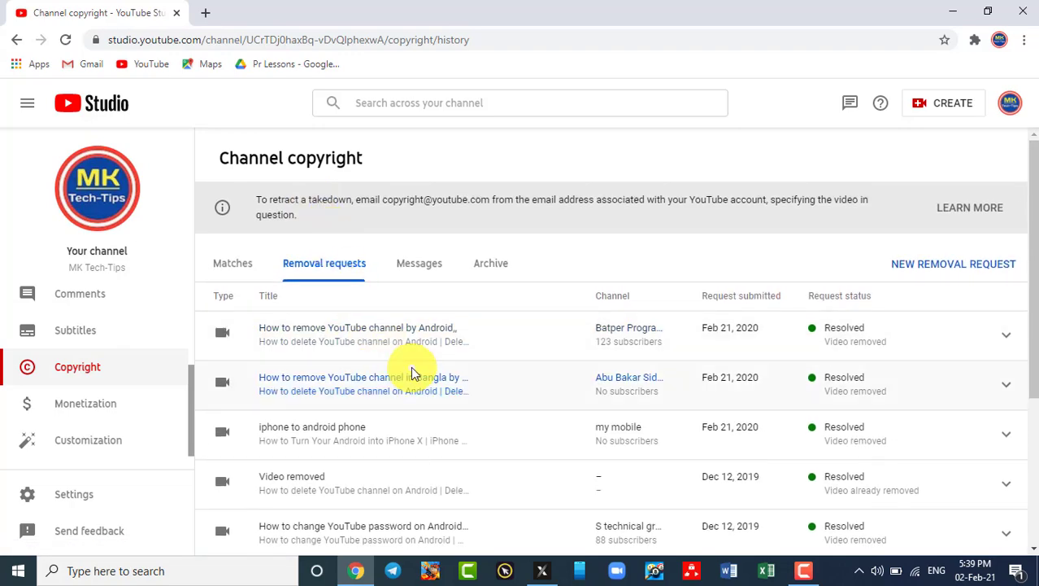
{"action": "scroll", "coordinate": [415, 358], "scroll_direction": "down", "scroll_amount": 3}
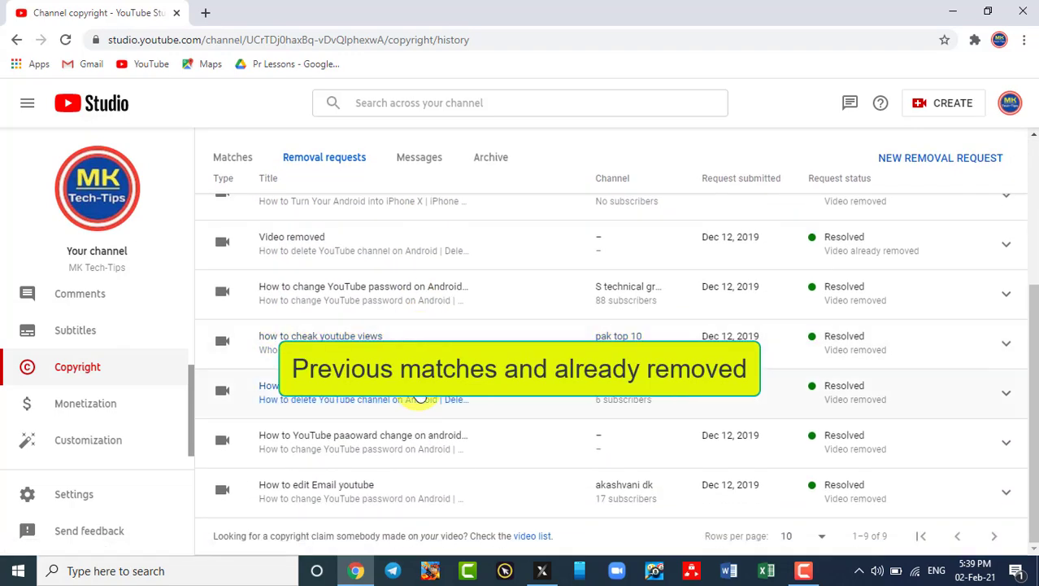
{"action": "scroll", "coordinate": [421, 399], "scroll_direction": "up", "scroll_amount": 5}
{"action": "scroll", "coordinate": [421, 394], "scroll_direction": "down", "scroll_amount": 2}
{"action": "scroll", "coordinate": [421, 394], "scroll_direction": "up", "scroll_amount": 2}
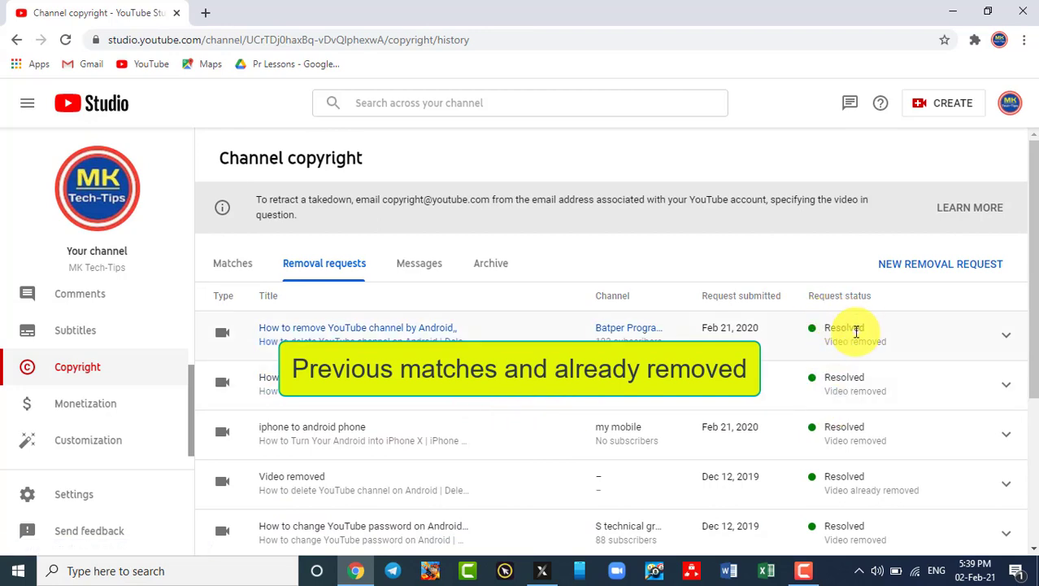
{"action": "scroll", "coordinate": [843, 435], "scroll_direction": "down", "scroll_amount": 3}
{"action": "scroll", "coordinate": [844, 443], "scroll_direction": "down", "scroll_amount": 1}
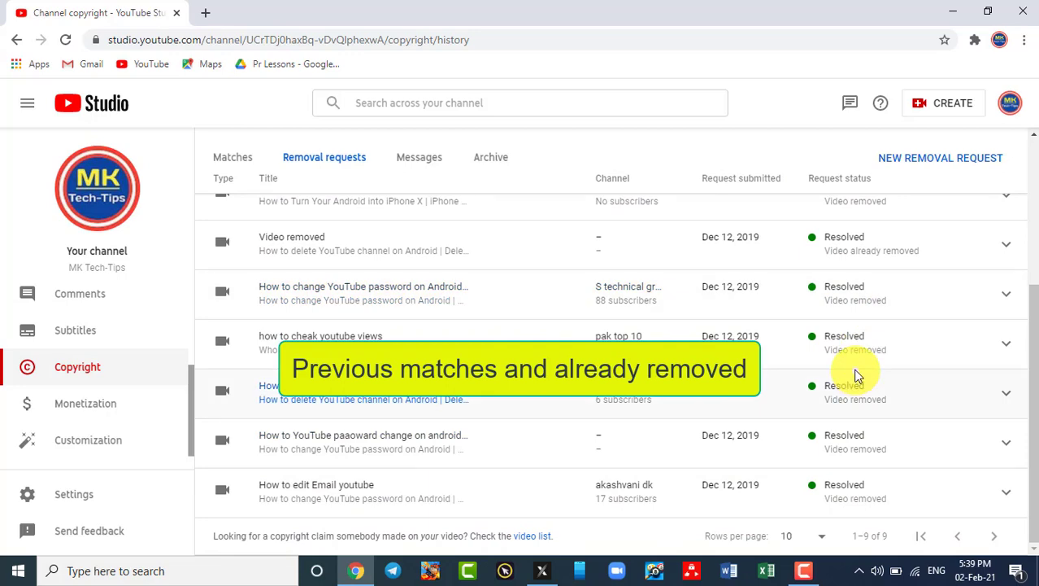
{"action": "scroll", "coordinate": [856, 376], "scroll_direction": "up", "scroll_amount": 3}
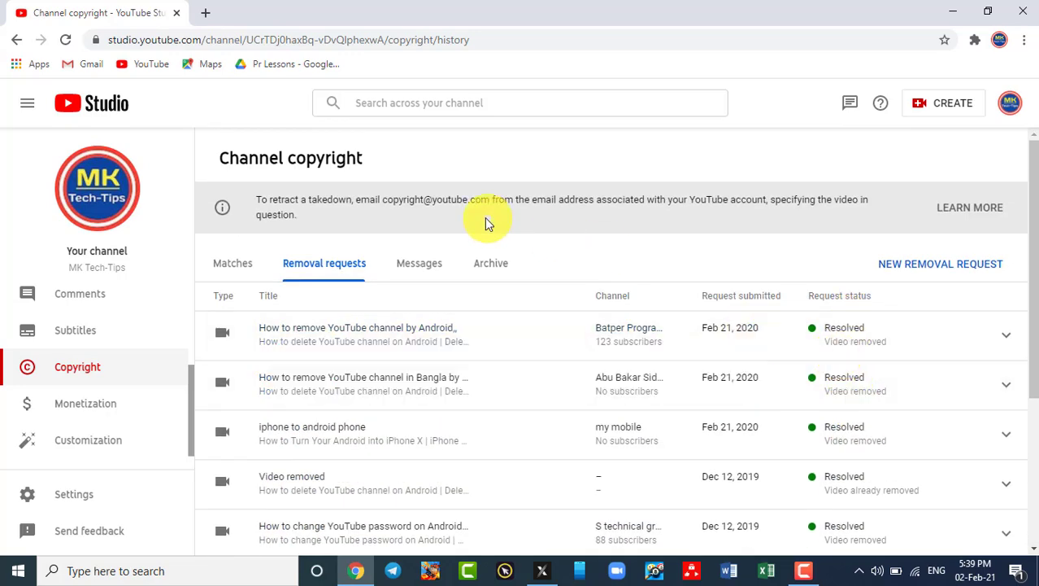
Select the matching video "August 1, 2020(14)" in the copyright matches and start a removal request for it.
{"action": "left_click", "coordinate": [231, 276]}
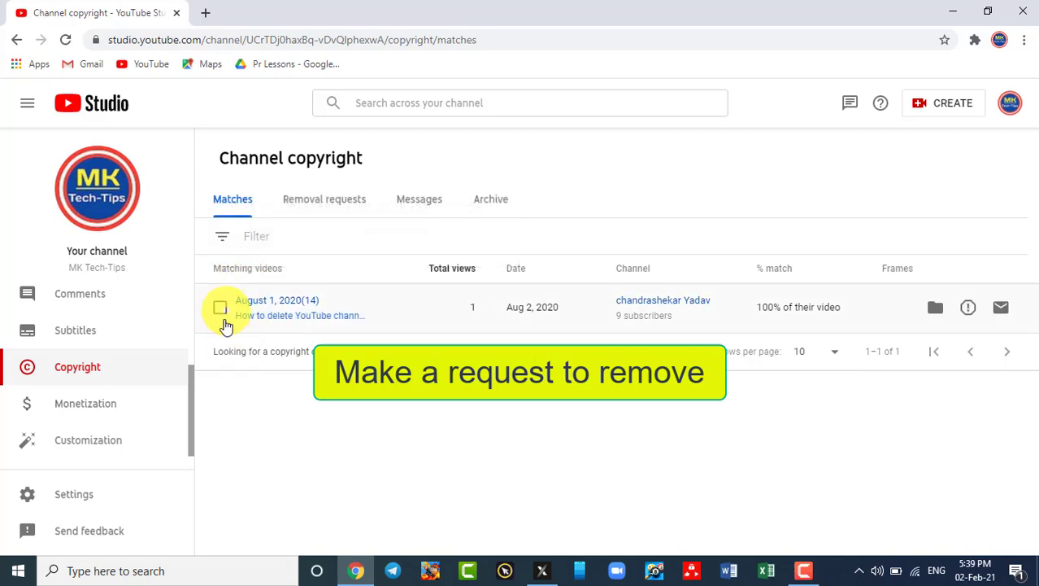
{"action": "left_click", "coordinate": [221, 307]}
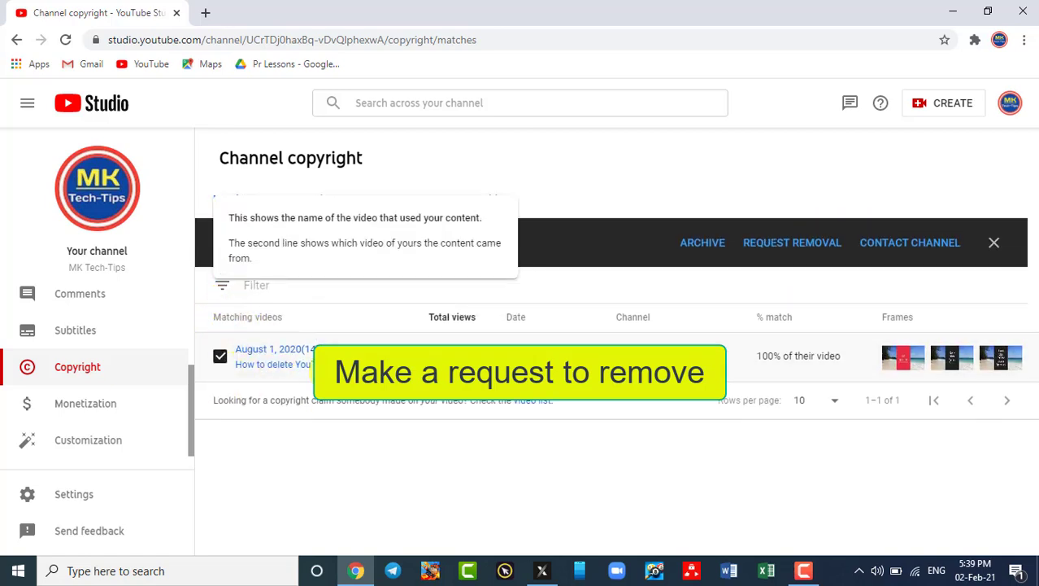
{"action": "left_click", "coordinate": [802, 259]}
{"action": "left_click", "coordinate": [801, 262]}
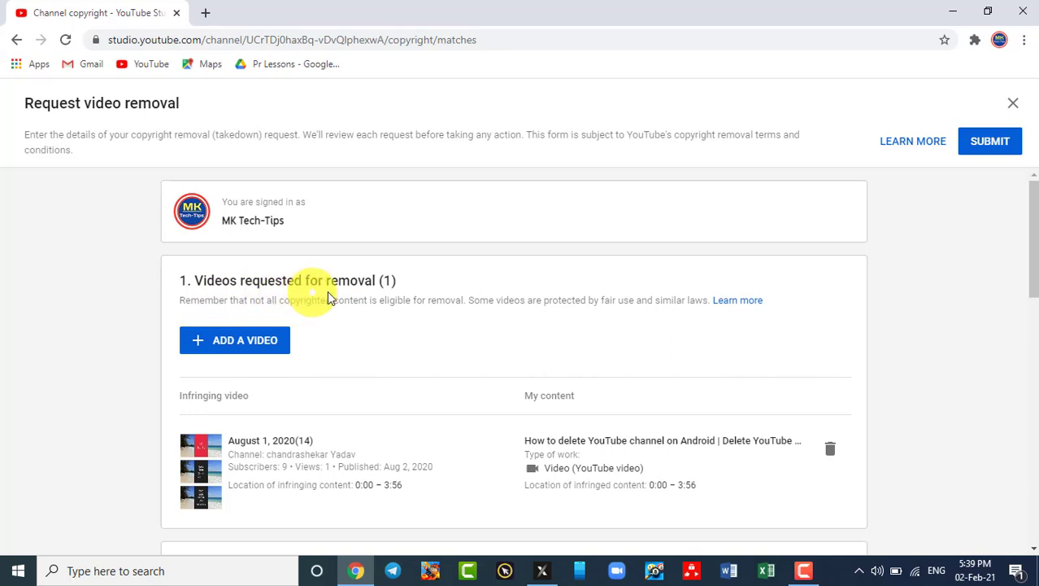
Enter MK Tech-Tips as the copyright owner's name and fill in the owner's phone number.
{"action": "scroll", "coordinate": [441, 294], "scroll_direction": "down", "scroll_amount": 2}
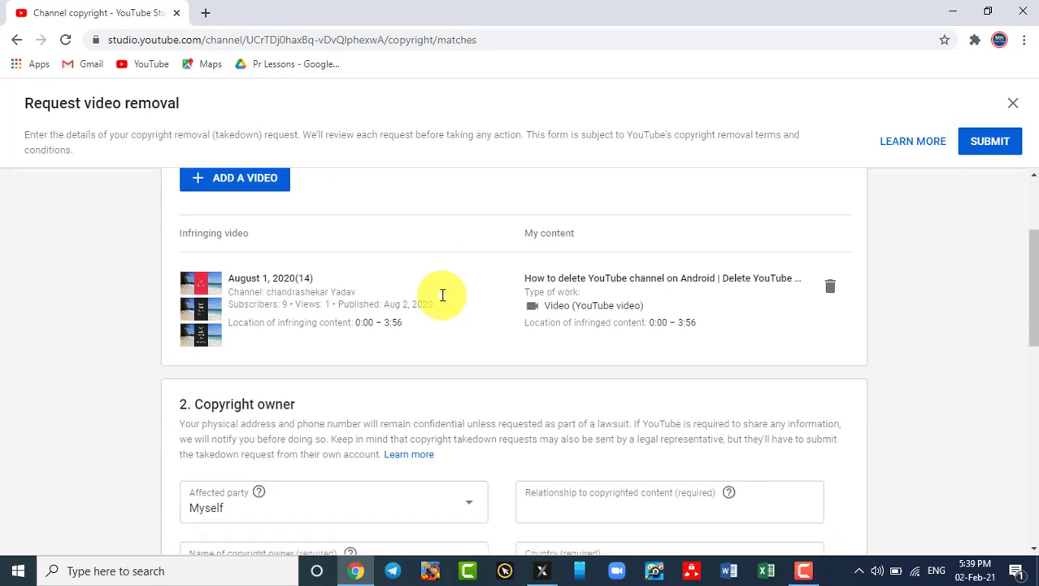
{"action": "scroll", "coordinate": [442, 294], "scroll_direction": "down", "scroll_amount": 2}
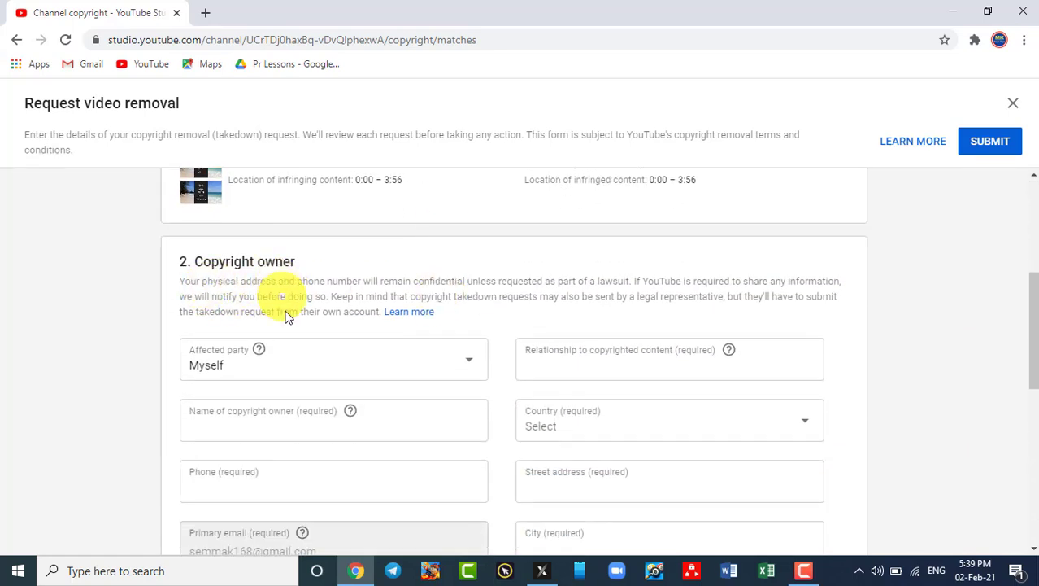
{"action": "scroll", "coordinate": [285, 316], "scroll_direction": "down", "scroll_amount": 1}
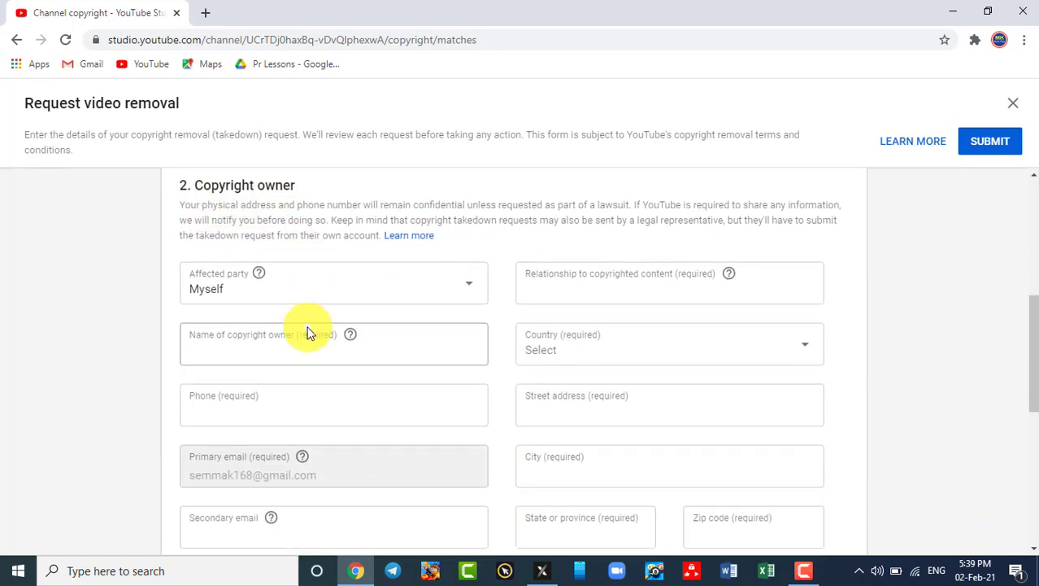
{"action": "left_click", "coordinate": [261, 337]}
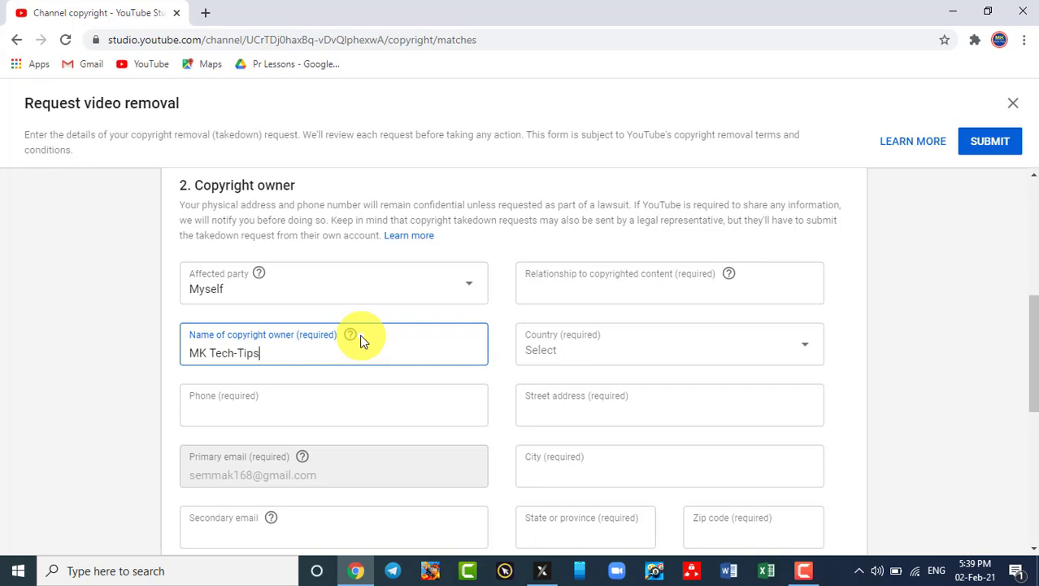
{"action": "left_click", "coordinate": [213, 404]}
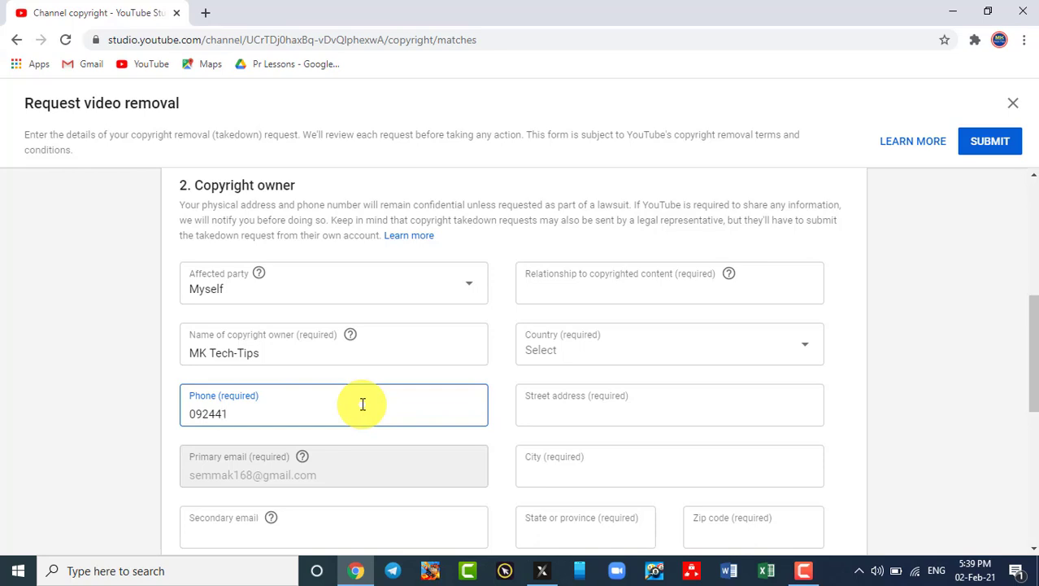
{"action": "scroll", "coordinate": [362, 404], "scroll_direction": "down", "scroll_amount": 1}
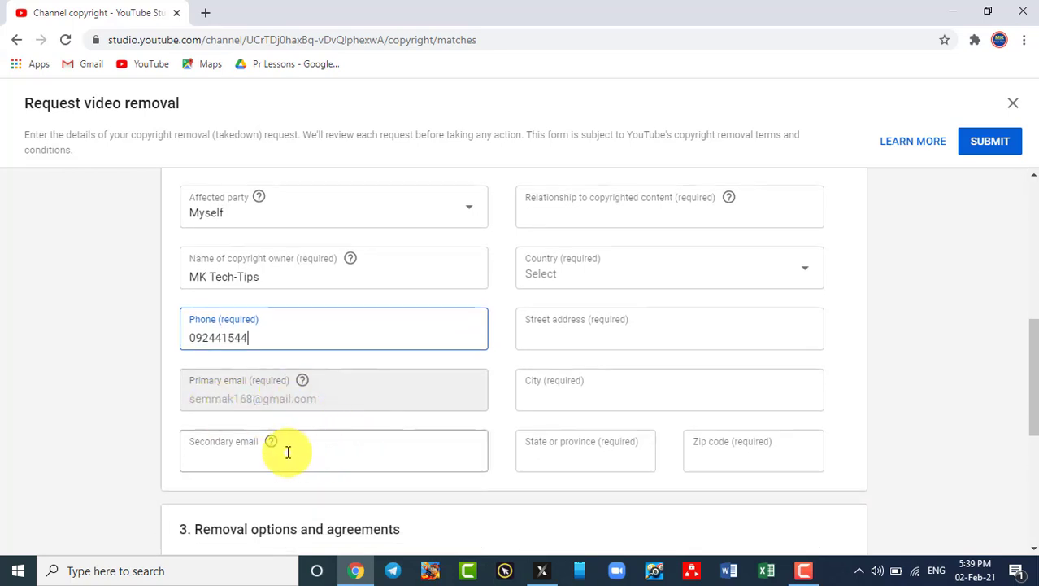
Set the relationship to copyrighted content to "Video owner" and the country to Cambodia.
{"action": "scroll", "coordinate": [649, 383], "scroll_direction": "up", "scroll_amount": 2}
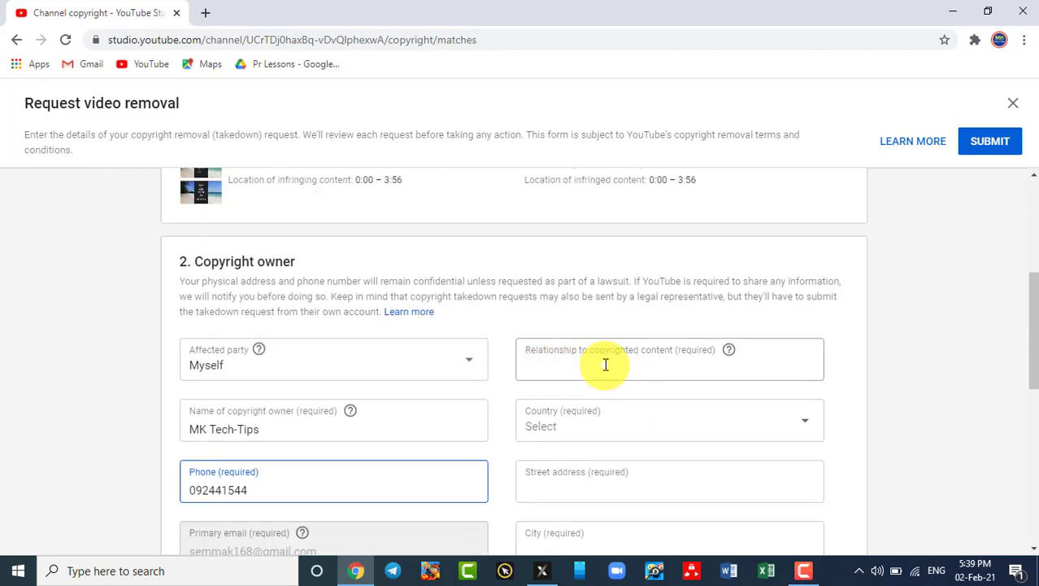
{"action": "left_click", "coordinate": [606, 364]}
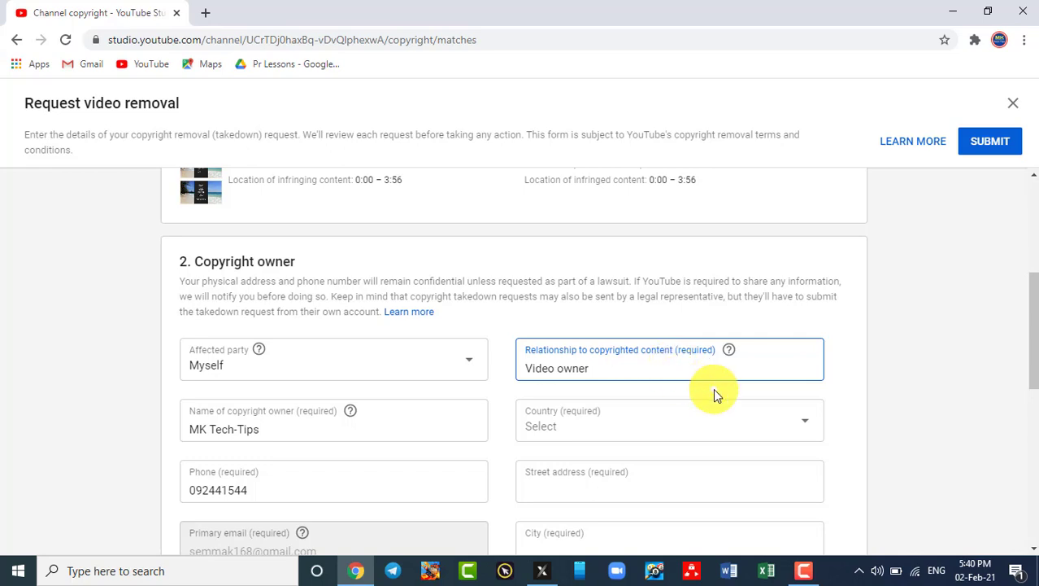
{"action": "left_click", "coordinate": [674, 430]}
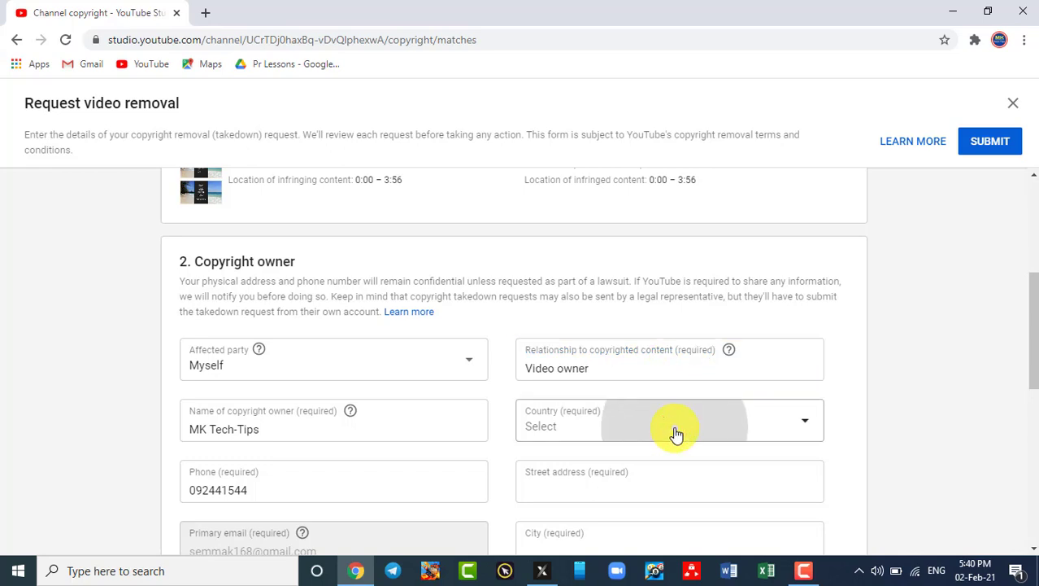
{"action": "scroll", "coordinate": [644, 209], "scroll_direction": "down", "scroll_amount": 6}
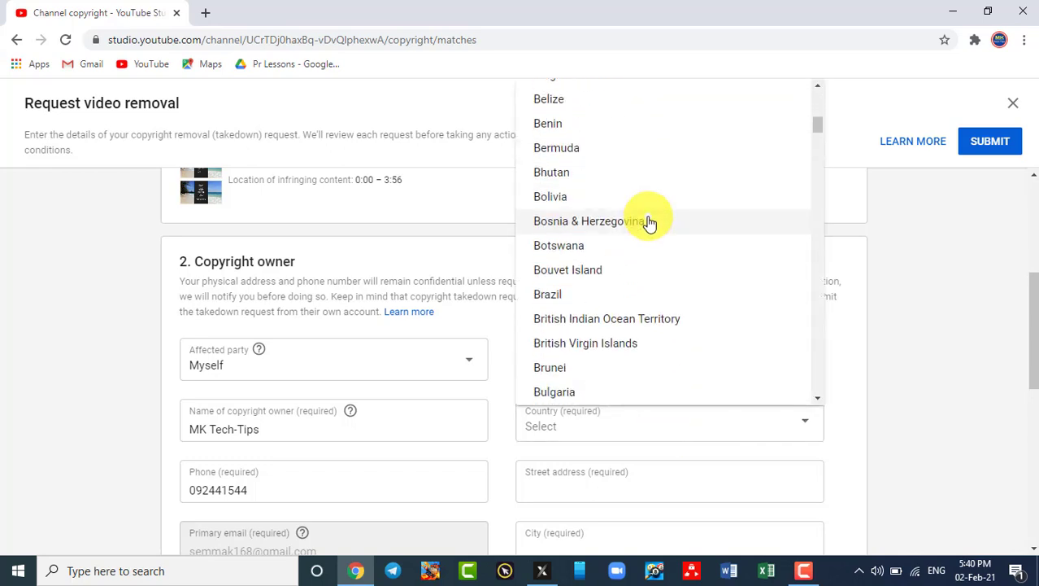
{"action": "scroll", "coordinate": [648, 221], "scroll_direction": "down", "scroll_amount": 5}
{"action": "scroll", "coordinate": [651, 224], "scroll_direction": "up", "scroll_amount": 3}
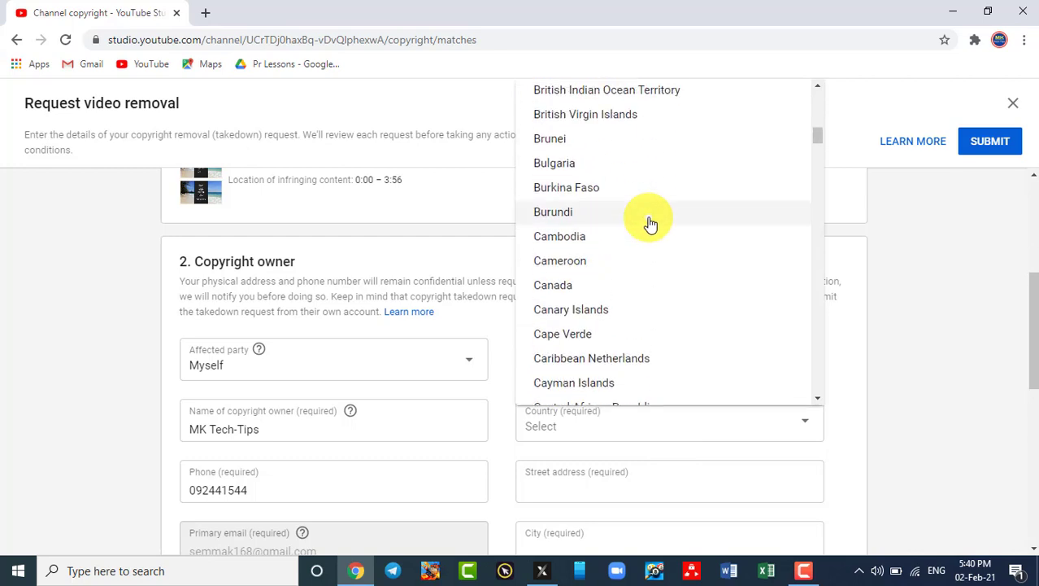
{"action": "left_click", "coordinate": [620, 242]}
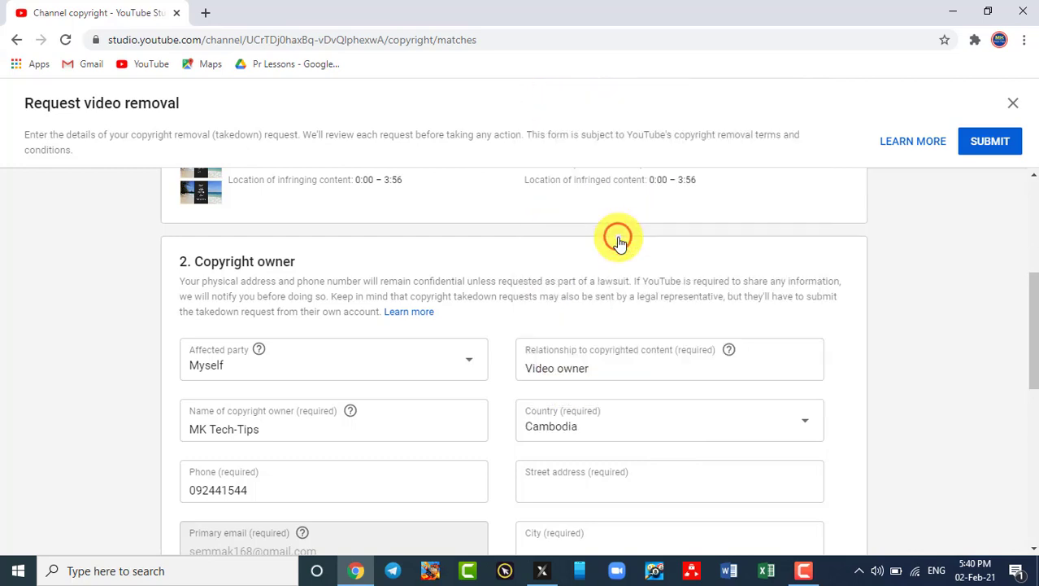
Fill in the copyright owner's street address, city, state or province, and zip code.
{"action": "scroll", "coordinate": [708, 302], "scroll_direction": "down", "scroll_amount": 2}
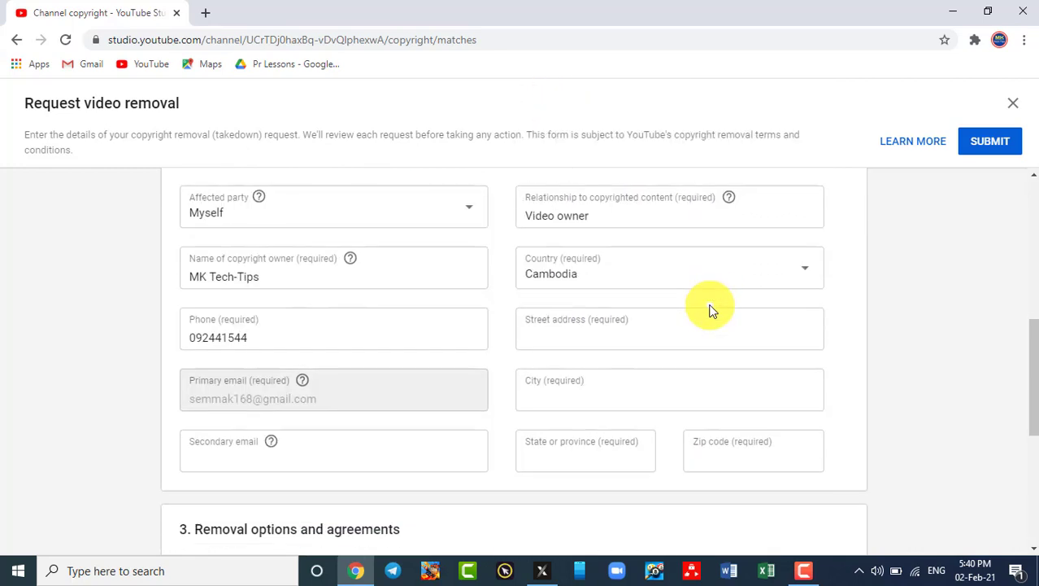
{"action": "left_click", "coordinate": [612, 330]}
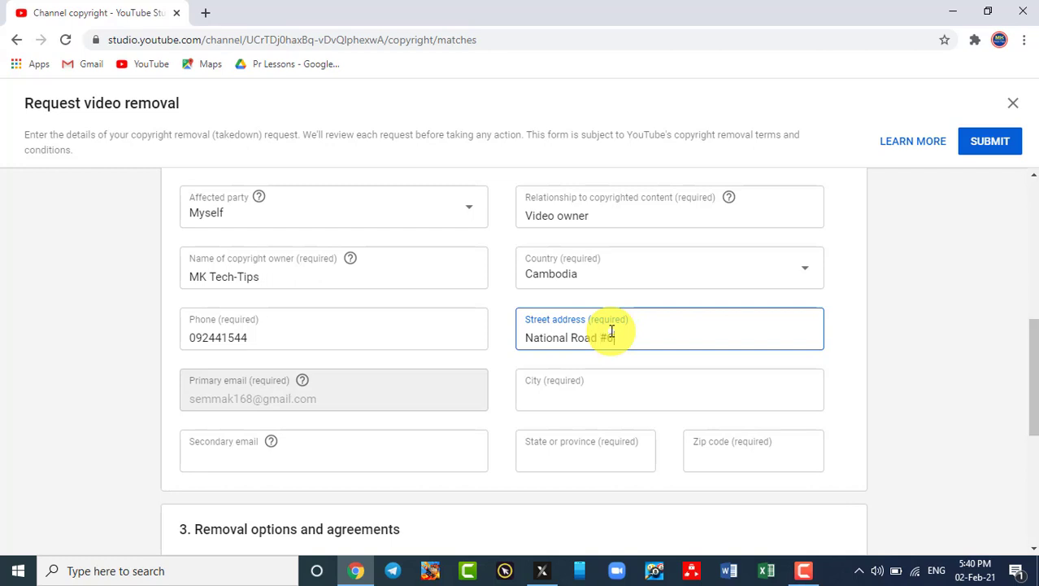
{"action": "left_click", "coordinate": [630, 396]}
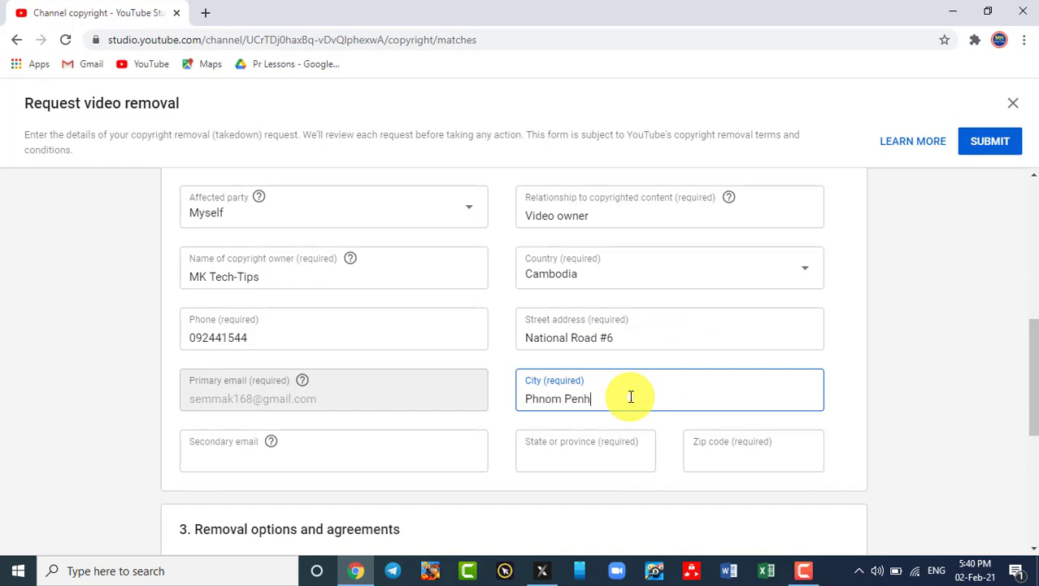
{"action": "scroll", "coordinate": [627, 404], "scroll_direction": "down", "scroll_amount": 1}
{"action": "left_click", "coordinate": [614, 373]}
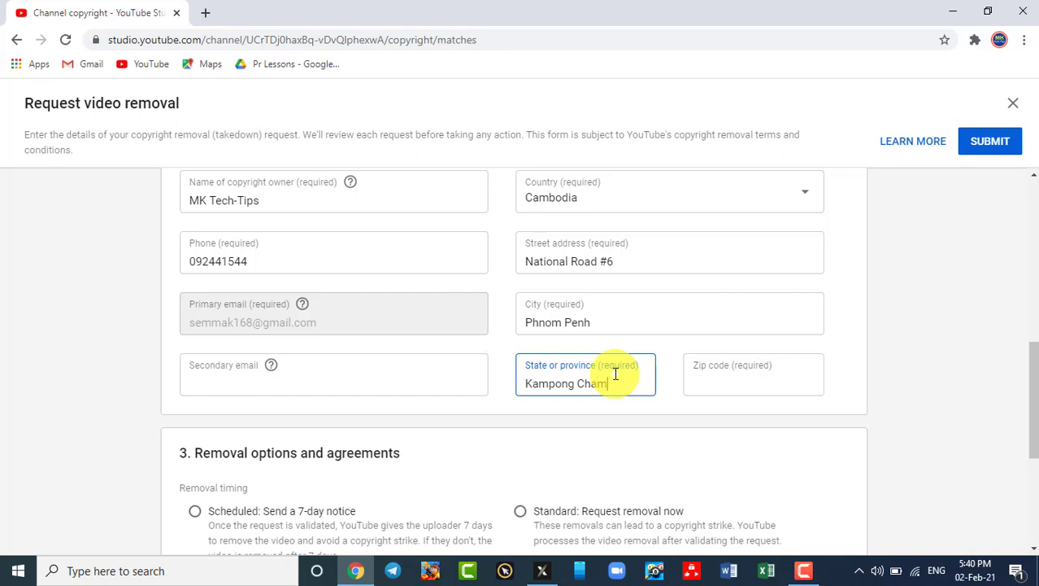
{"action": "left_click", "coordinate": [763, 382]}
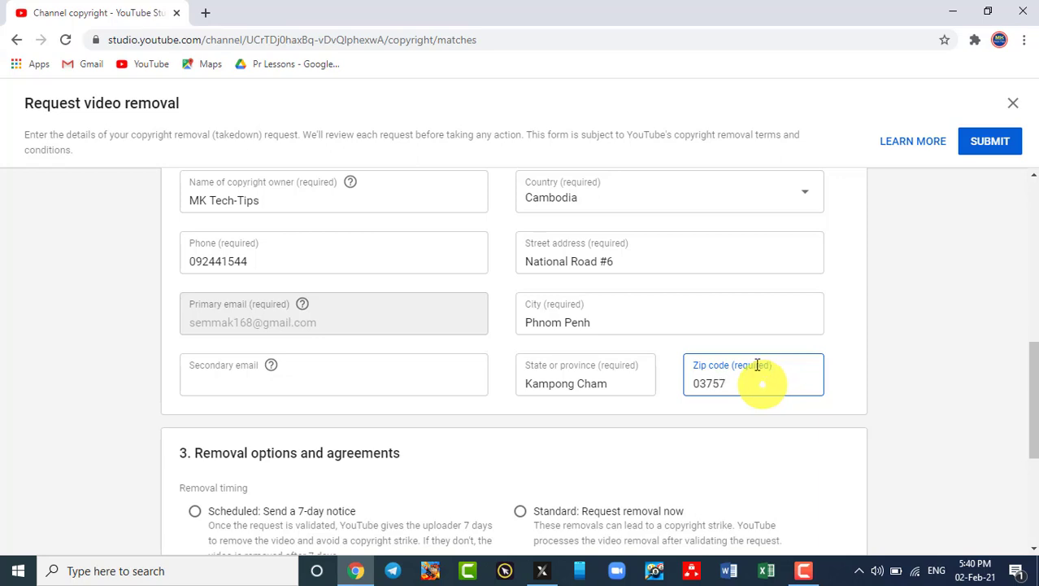
Choose "Standard: Request removal now" as the removal timing and accept all three legal agreements.
{"action": "scroll", "coordinate": [759, 362], "scroll_direction": "down", "scroll_amount": 2}
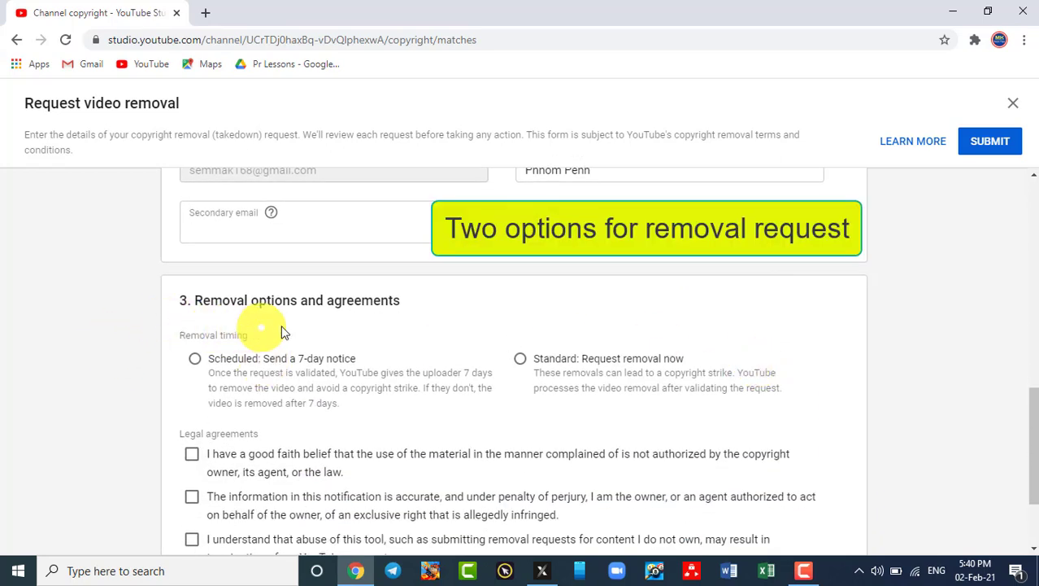
{"action": "scroll", "coordinate": [357, 328], "scroll_direction": "down", "scroll_amount": 1}
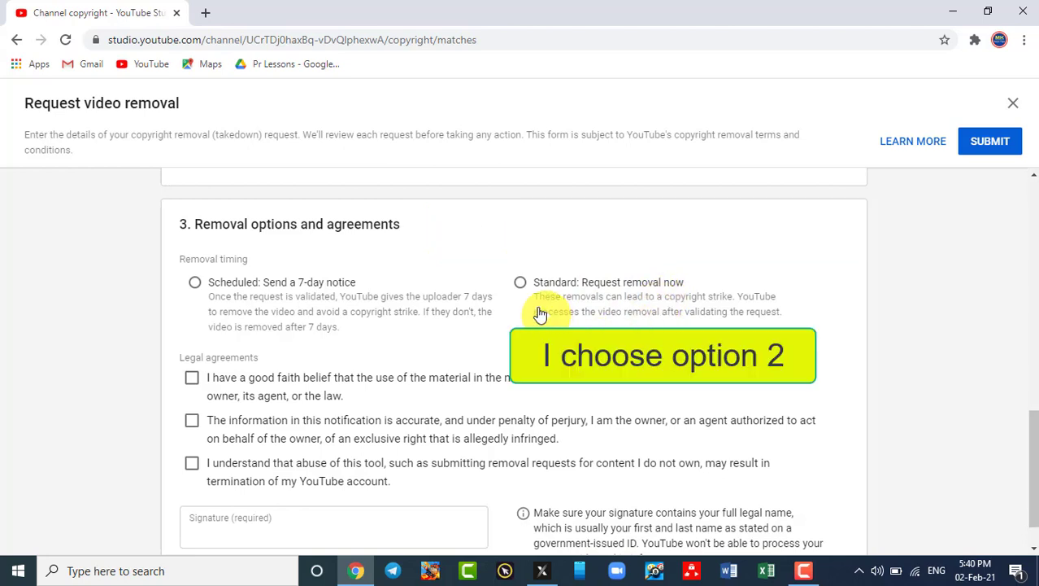
{"action": "left_click", "coordinate": [522, 287]}
{"action": "scroll", "coordinate": [512, 301], "scroll_direction": "down", "scroll_amount": 1}
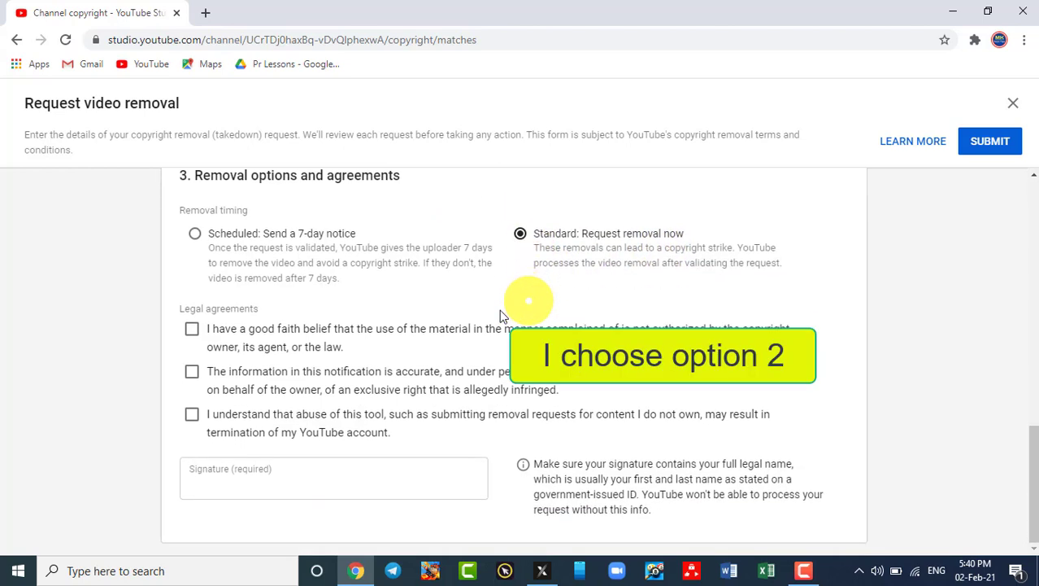
{"action": "left_click", "coordinate": [192, 329]}
{"action": "left_click", "coordinate": [192, 372]}
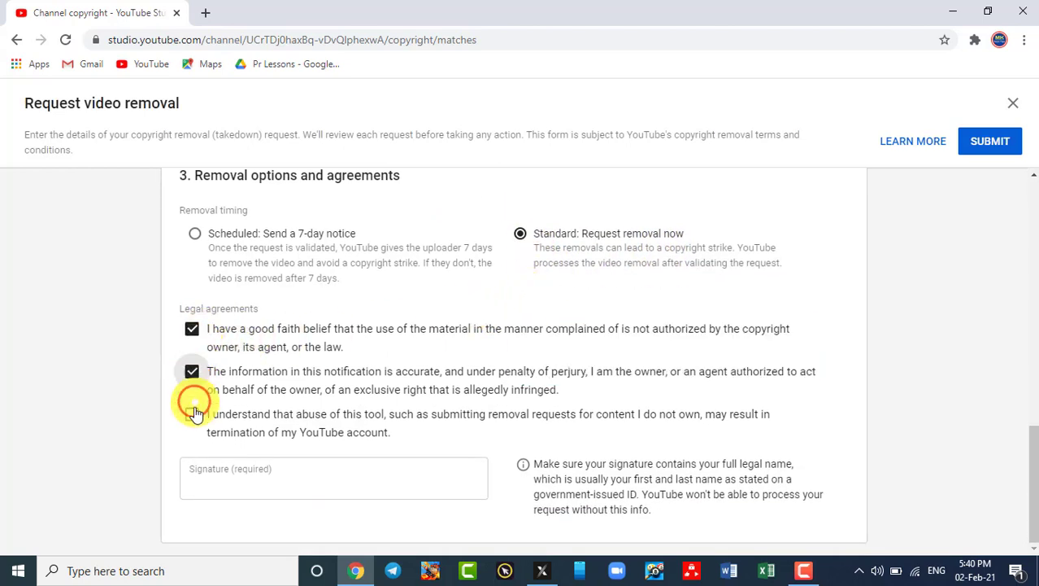
{"action": "left_click", "coordinate": [192, 415]}
Sign the removal request with the owner's full legal name and submit it.
{"action": "left_click", "coordinate": [276, 482]}
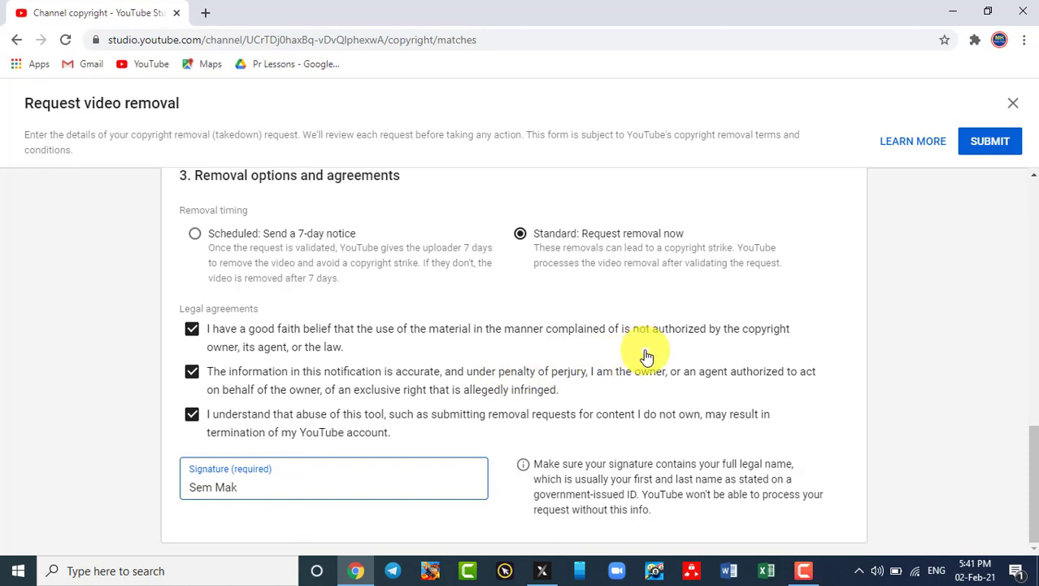
{"action": "left_click", "coordinate": [994, 146]}
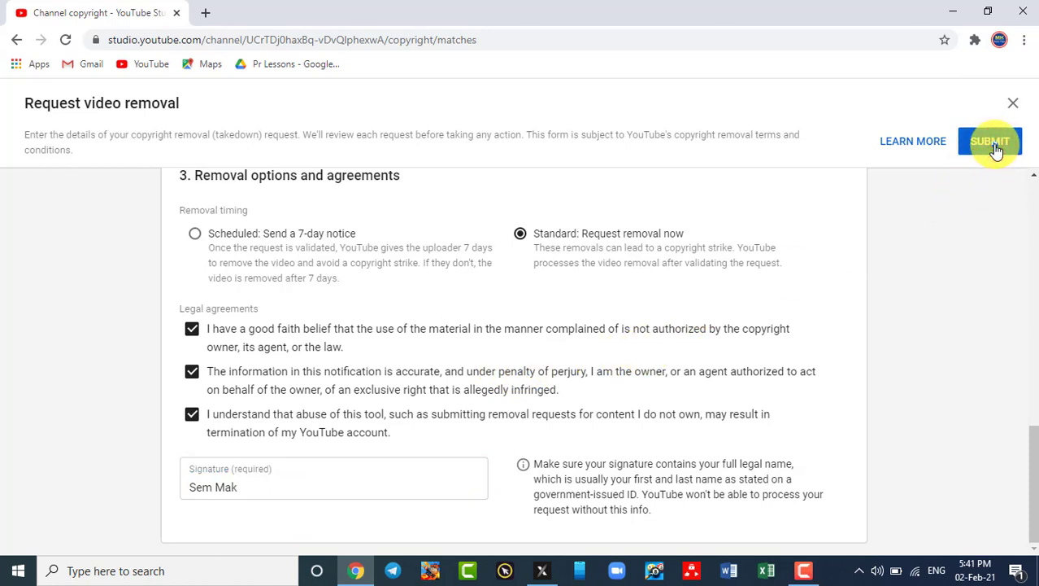